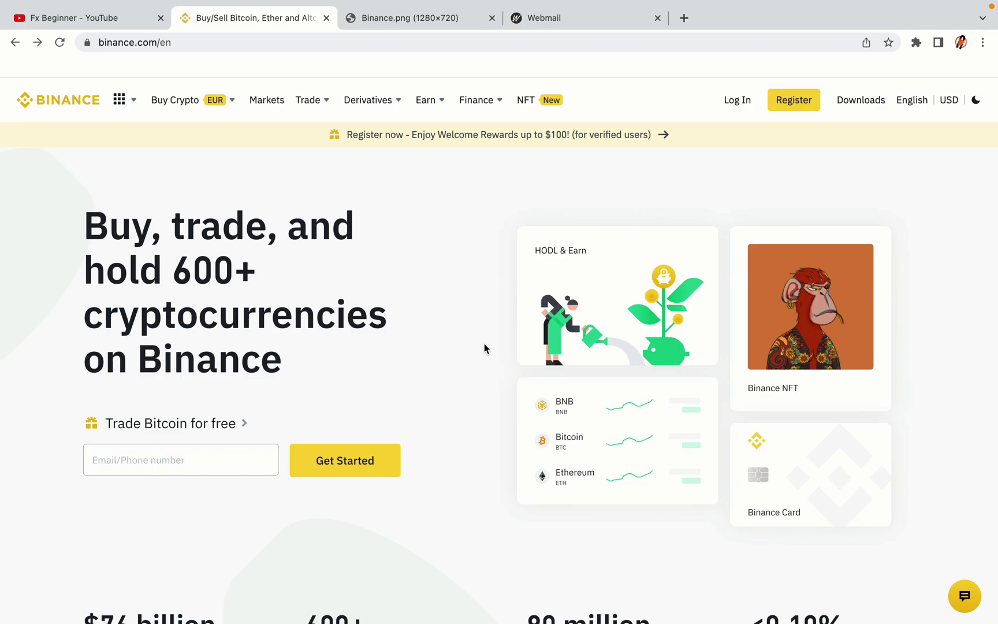
Look through the Binance home page down to the help and sign-up sections, and view the Binance.png image.
scroll(484, 345, "down", 5)
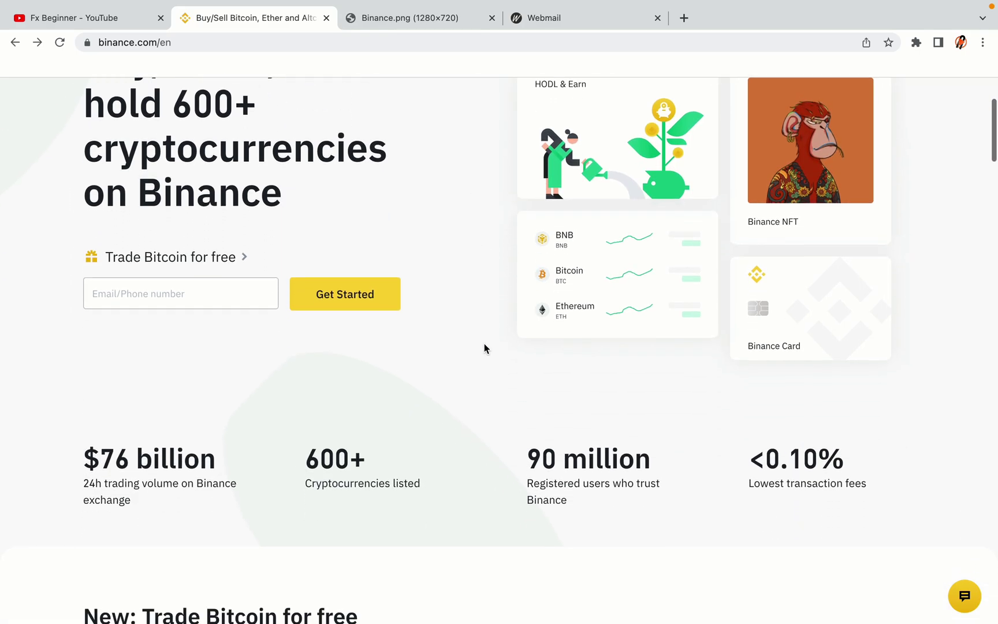
scroll(484, 345, "down", 5)
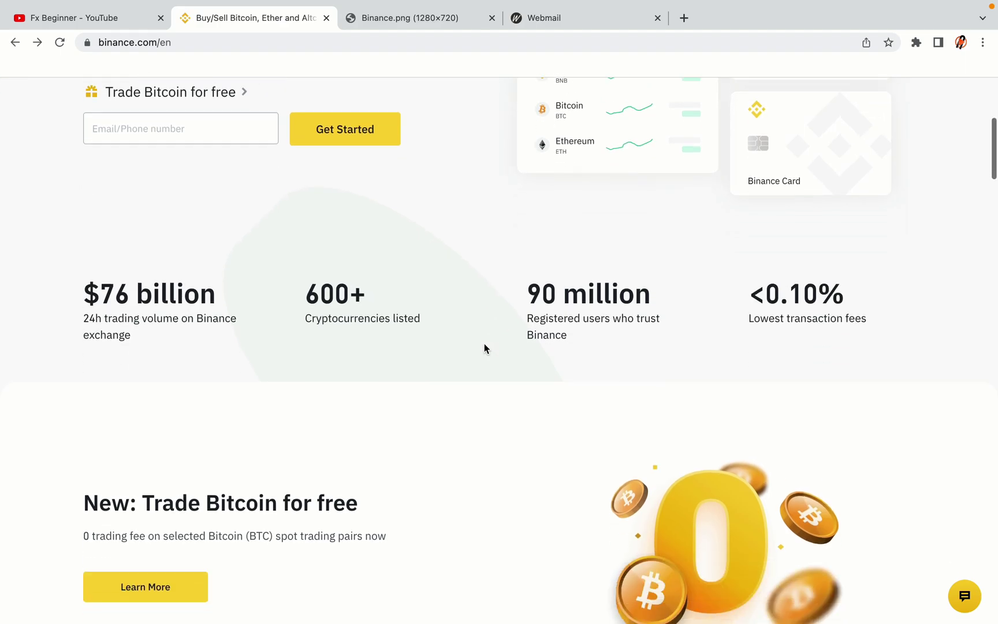
scroll(485, 348, "down", 2)
scroll(484, 348, "up", 4)
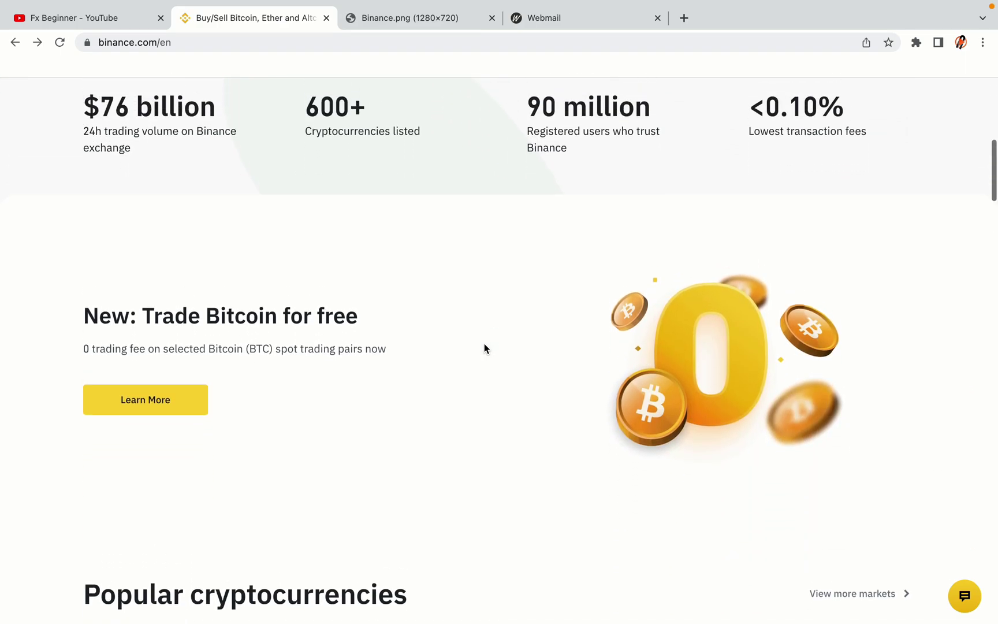
scroll(484, 348, "down", 8)
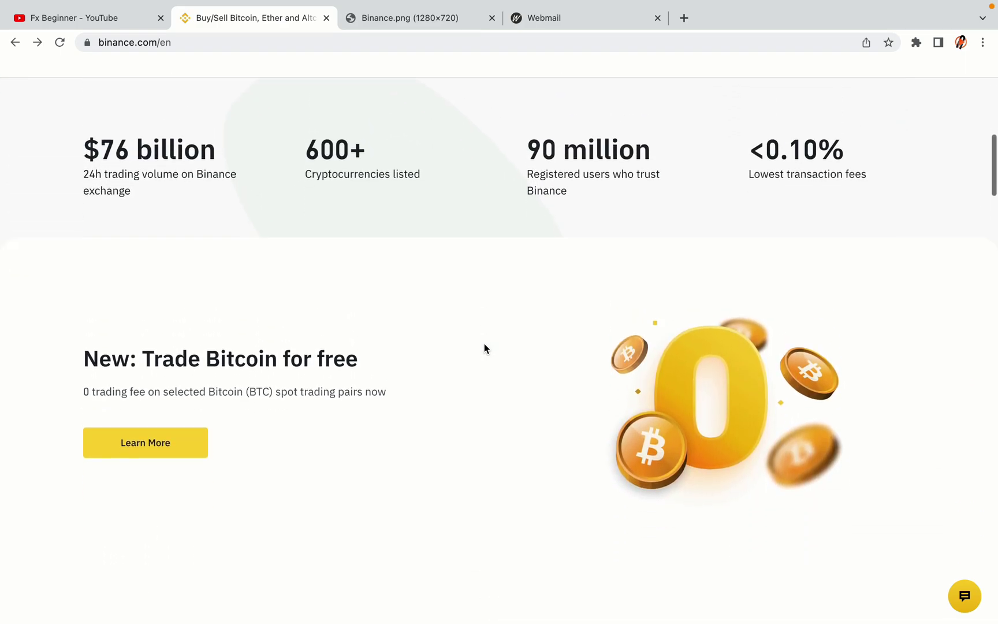
scroll(484, 347, "down", 2)
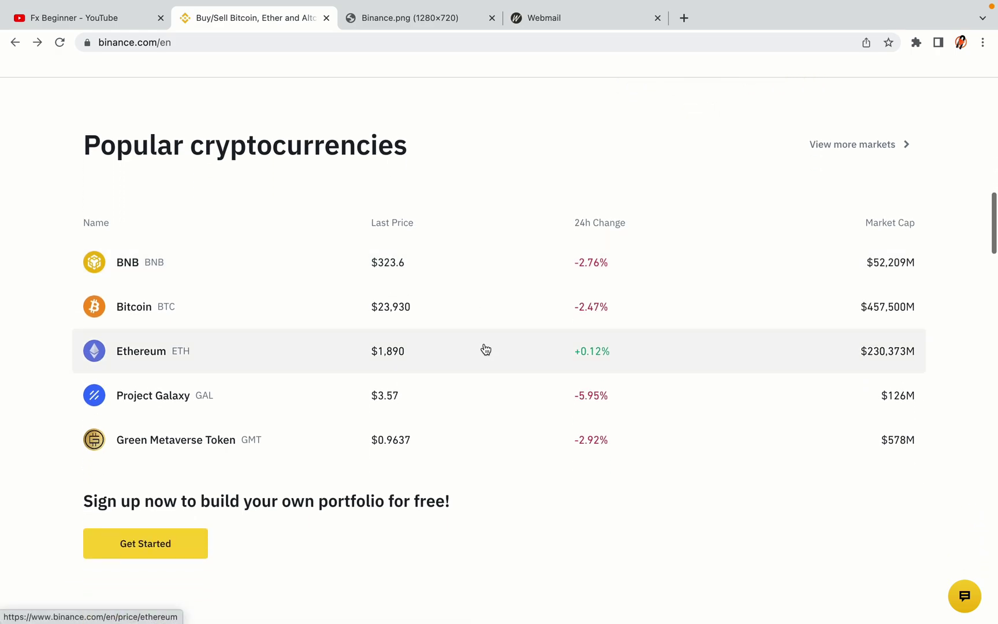
scroll(485, 349, "down", 9)
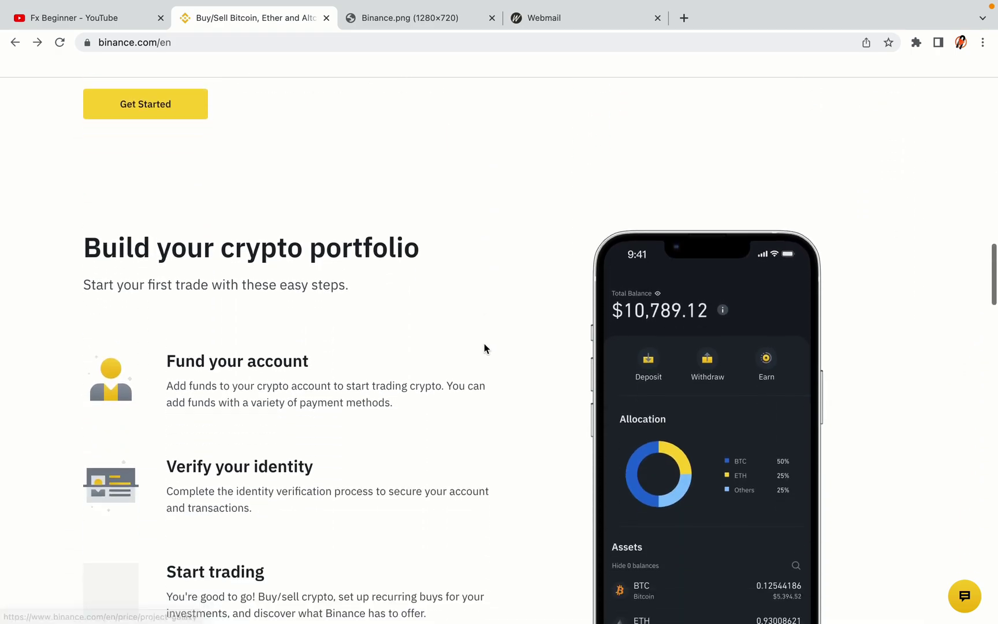
scroll(484, 348, "down", 1)
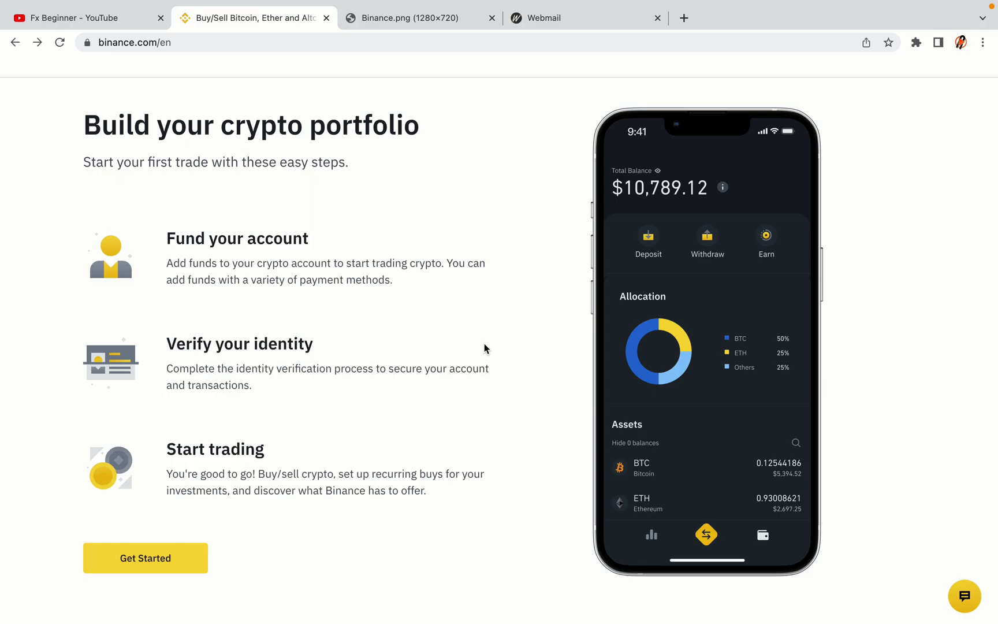
scroll(484, 347, "down", 12)
scroll(486, 349, "down", 9)
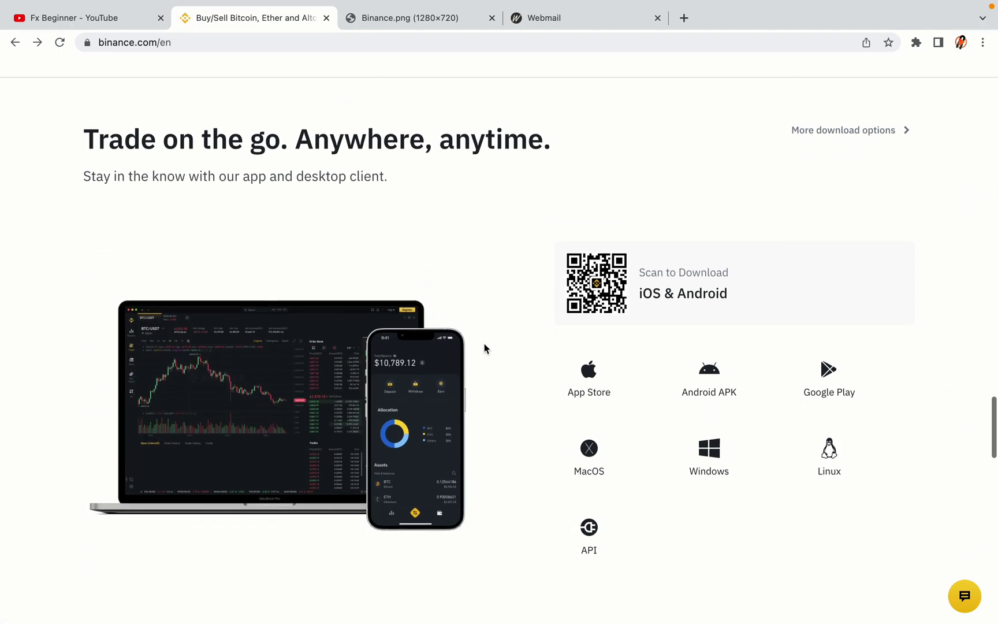
scroll(484, 348, "down", 9)
scroll(484, 348, "down", 2)
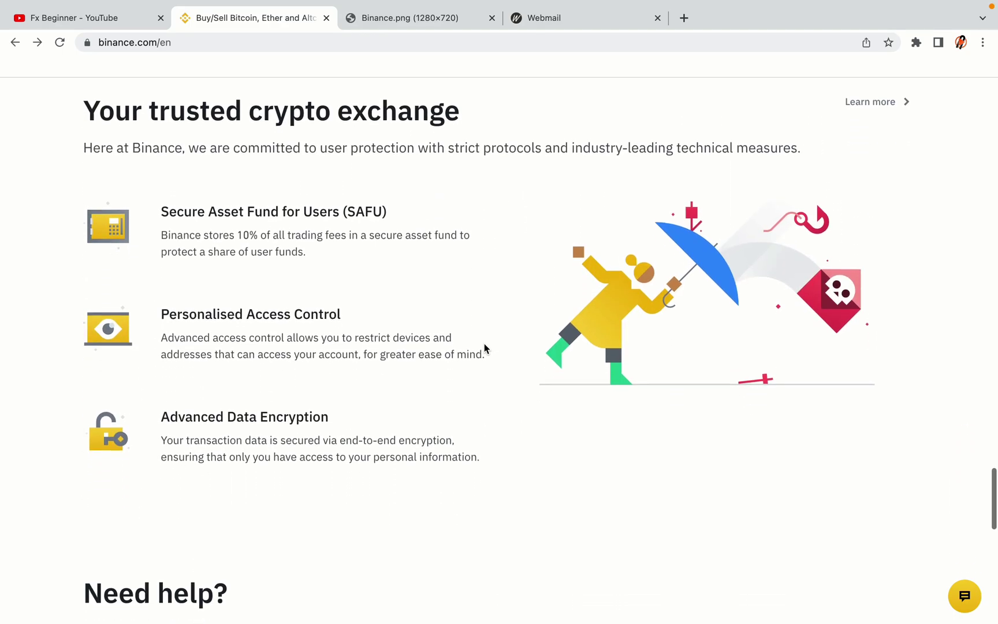
scroll(484, 343, "down", 7)
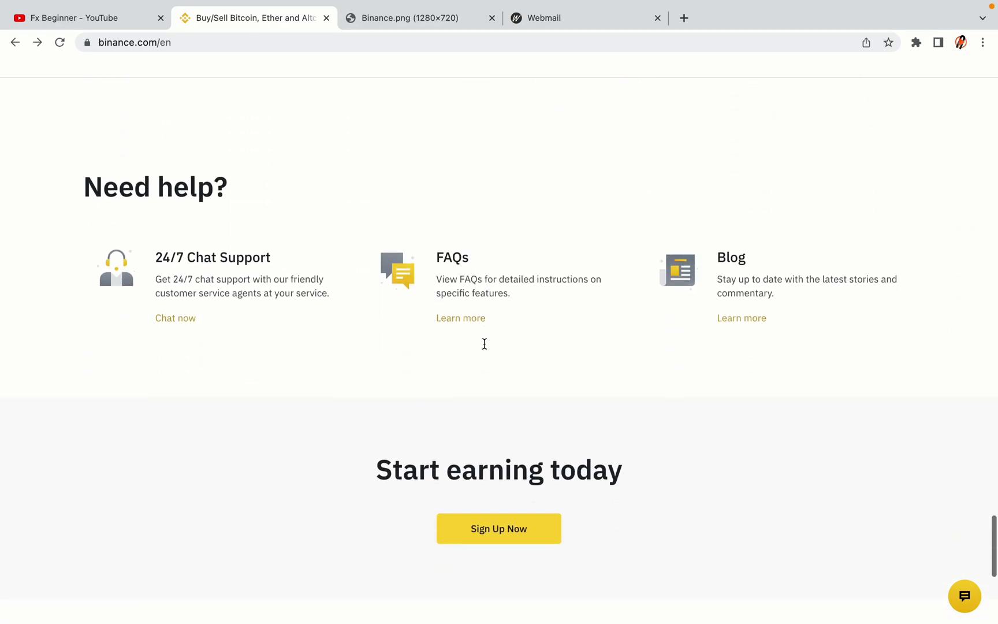
scroll(484, 343, "up", 4)
scroll(484, 345, "up", 15)
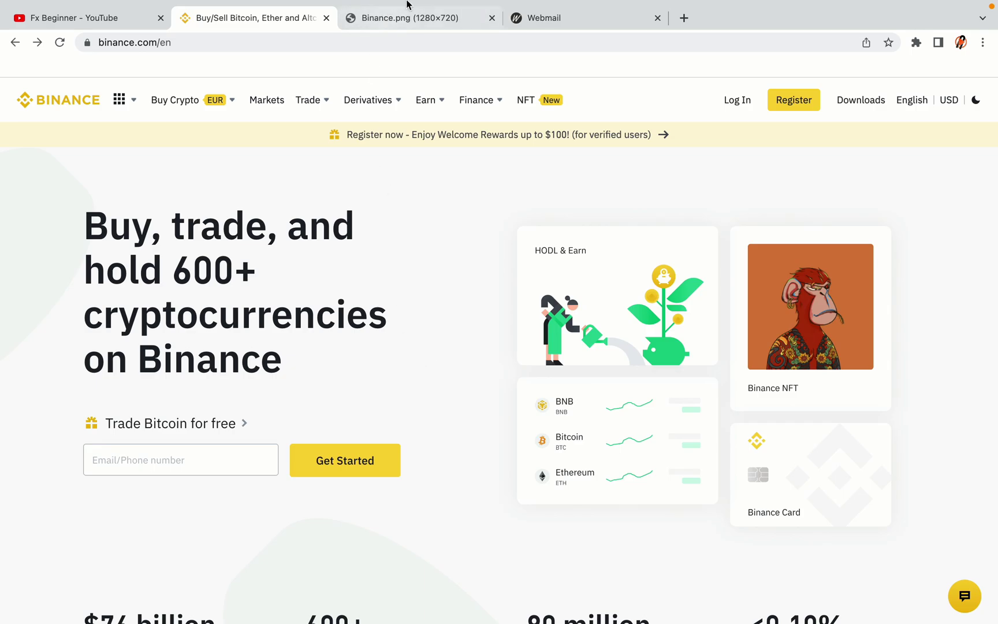
left_click(416, 15)
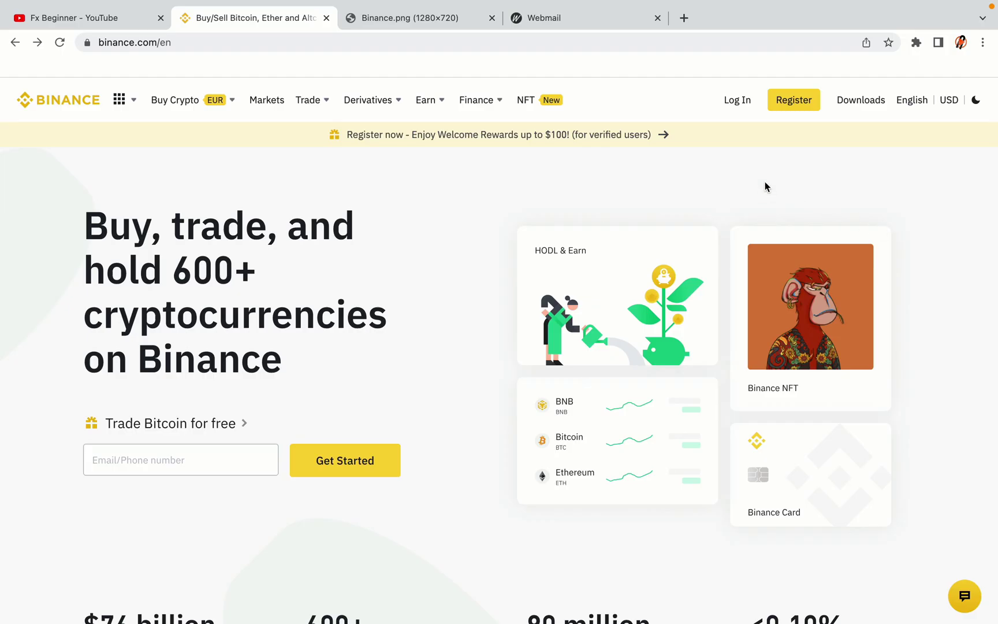
Register a personal Binance account by email, entering the email address and password and agreeing to the Terms of Service and Privacy Policy.
left_click(803, 108)
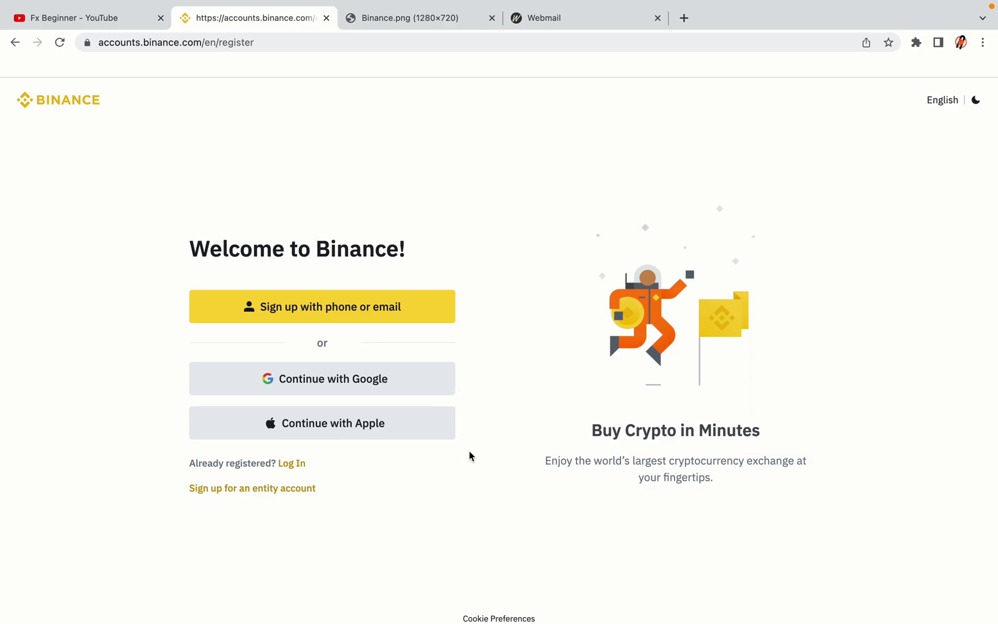
left_click(412, 318)
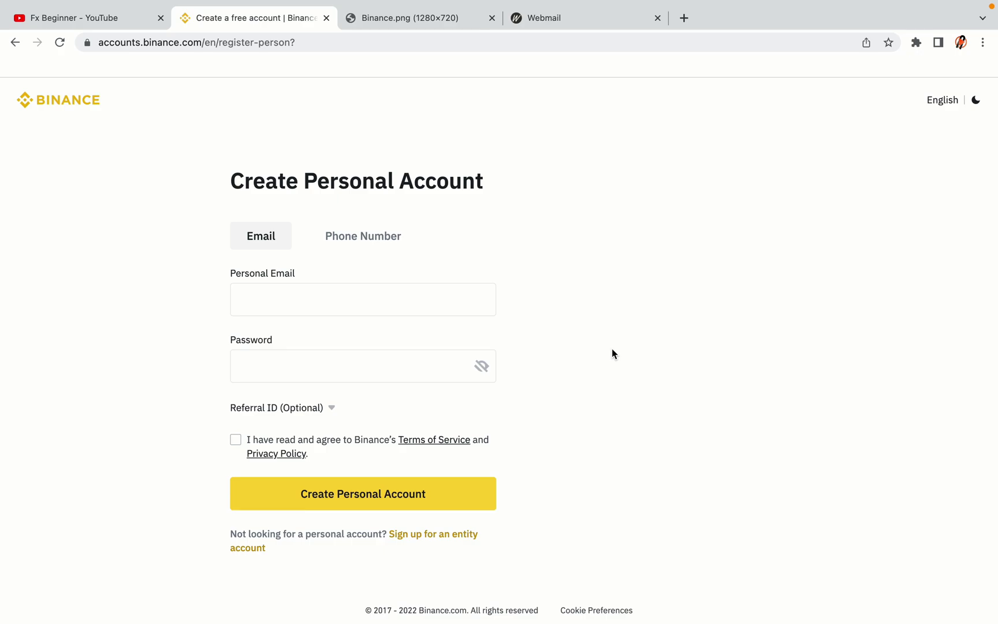
left_click(461, 361)
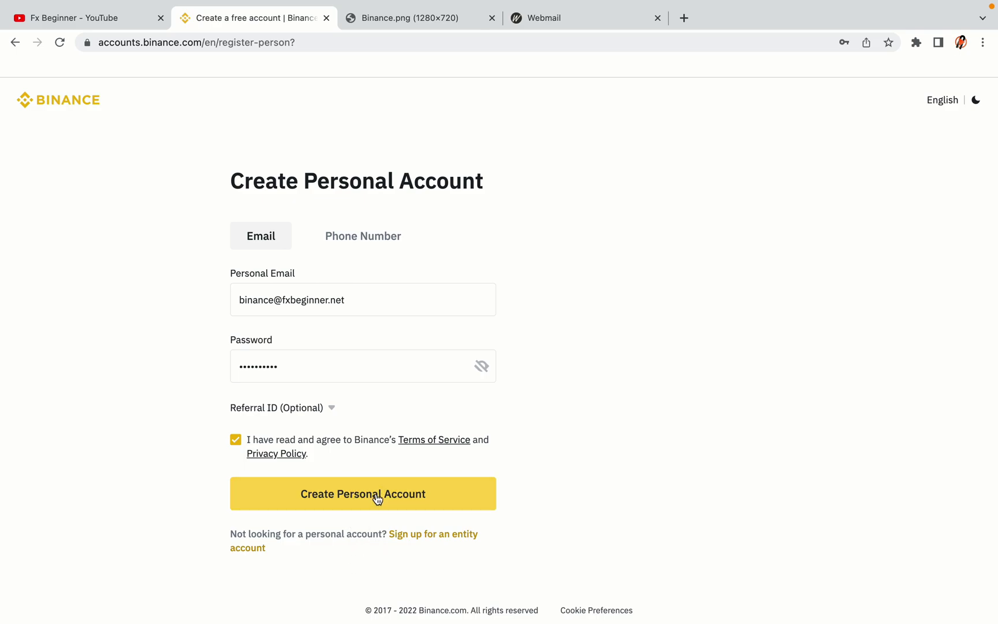
left_click(381, 502)
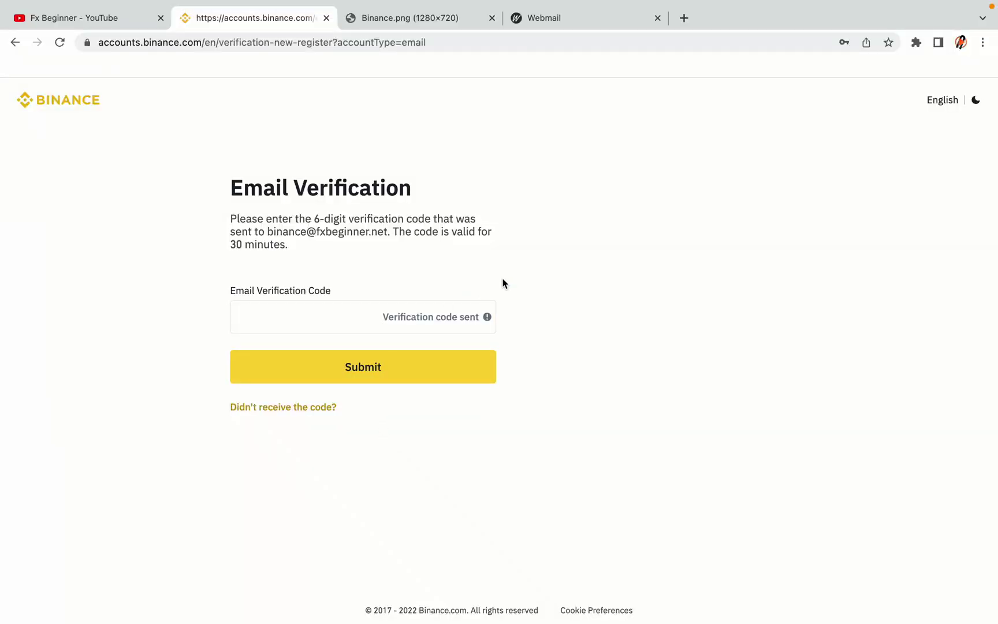
Switch to Webmail and open Binance's registration confirmation message to find the account activation code.
left_click_drag(567, 17, 403, 18)
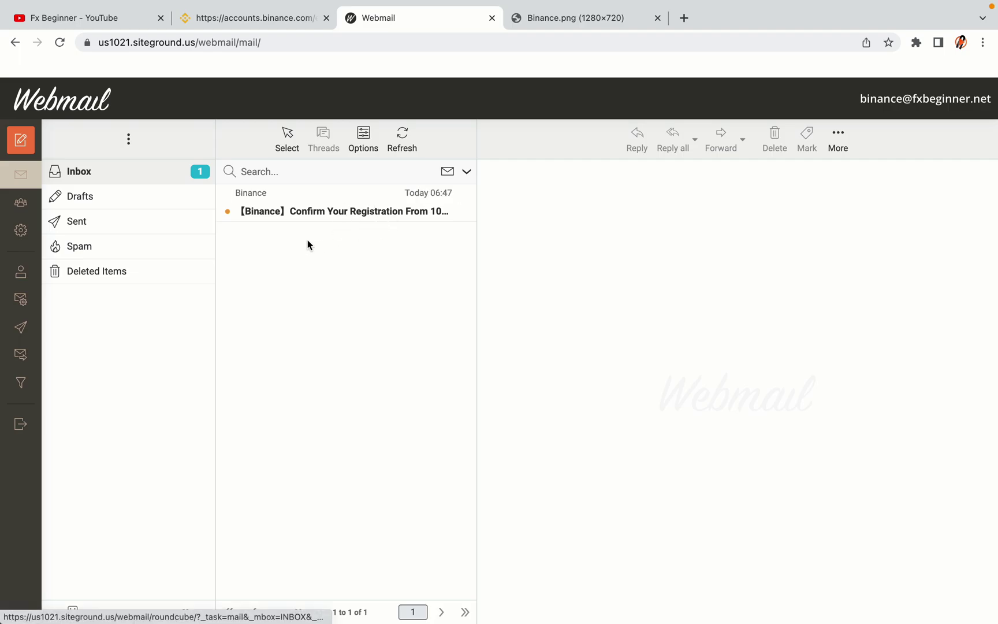
left_click(350, 212)
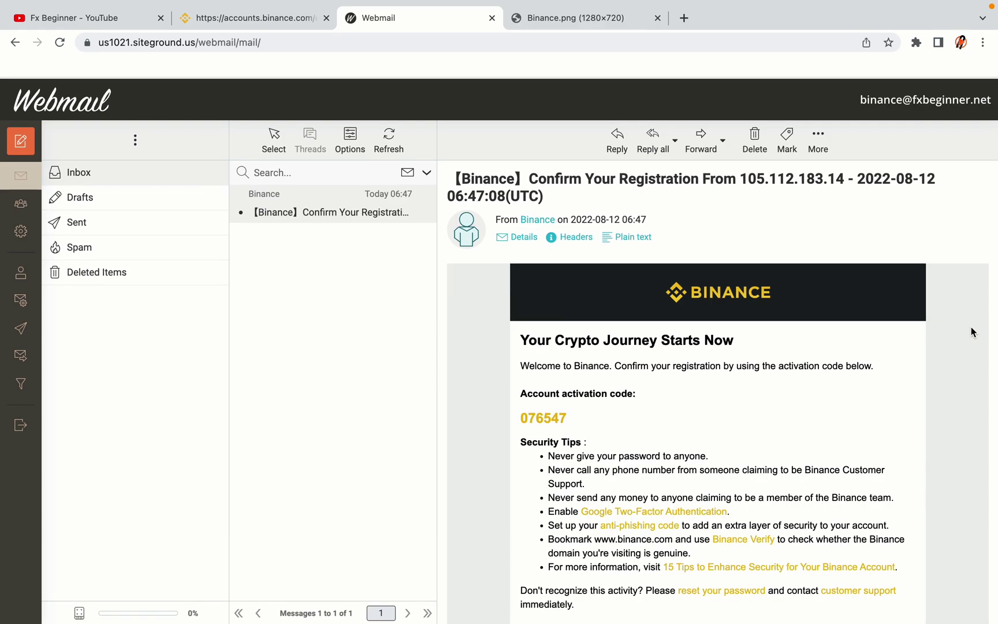
scroll(748, 334, "down", 1)
scroll(748, 334, "down", 3)
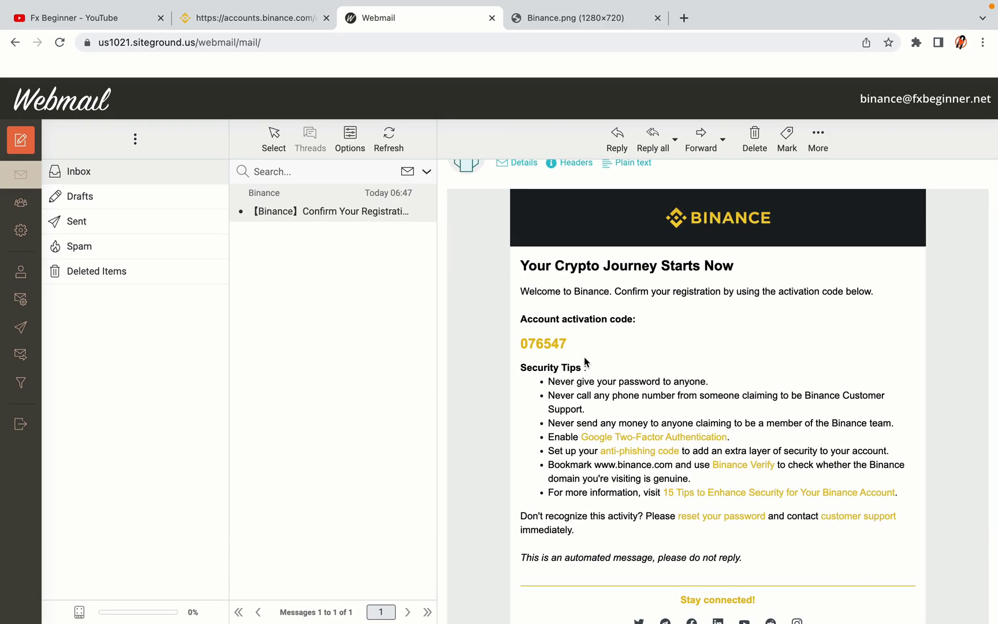
Copy the account activation code from the Binance confirmation message.
left_click_drag(521, 346, 566, 342)
left_click(572, 346)
left_click_drag(522, 344, 566, 342)
right_click(556, 344)
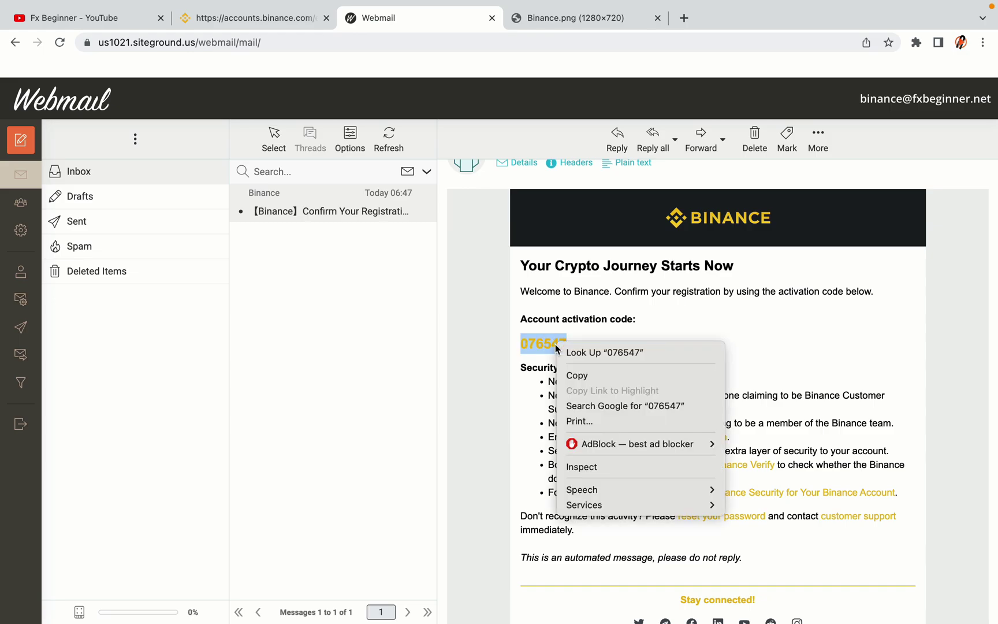
left_click(572, 374)
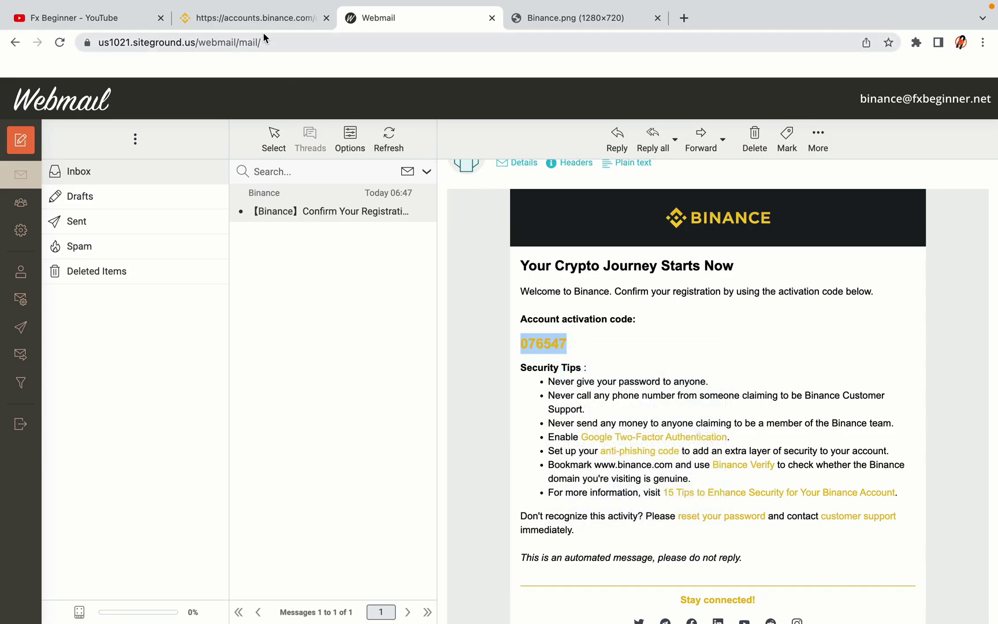
Return to the Binance email verification page, paste the email verification code and submit it.
left_click(260, 17)
left_click(330, 311)
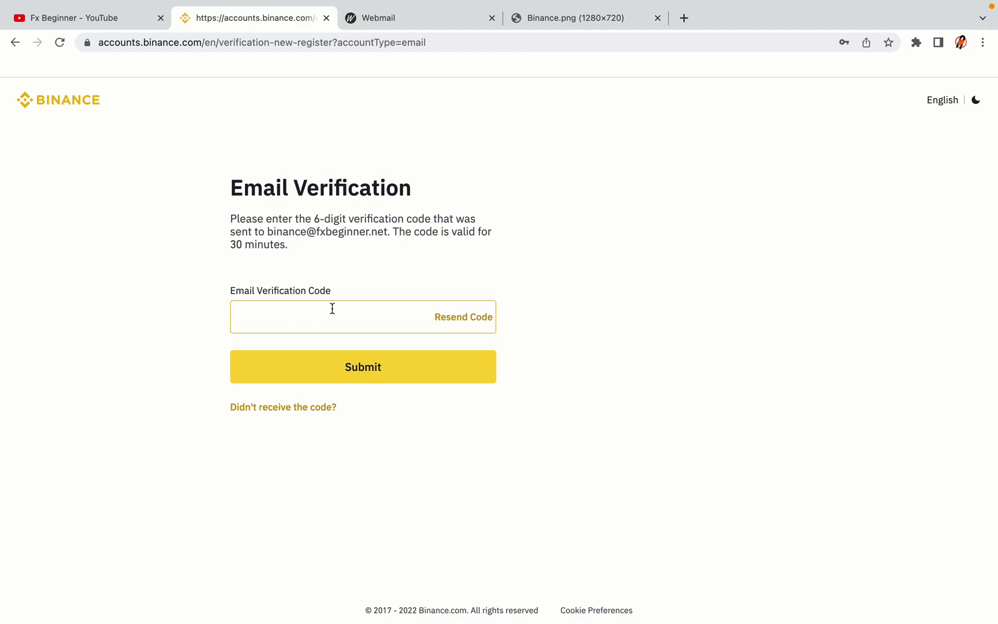
key("super+v")
left_click(175, 294)
left_click(284, 306)
left_click(357, 204)
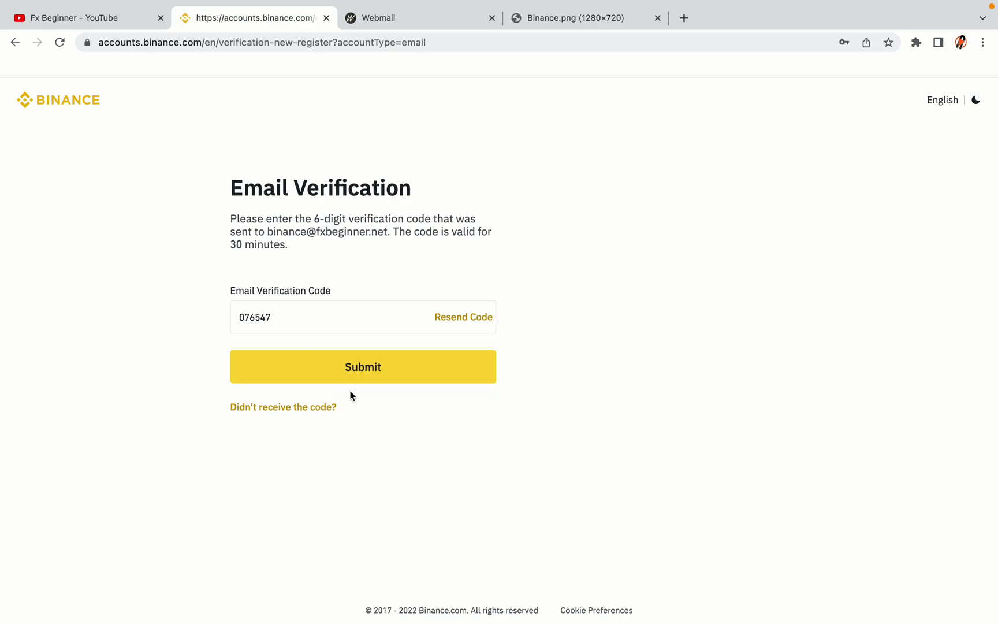
left_click(461, 379)
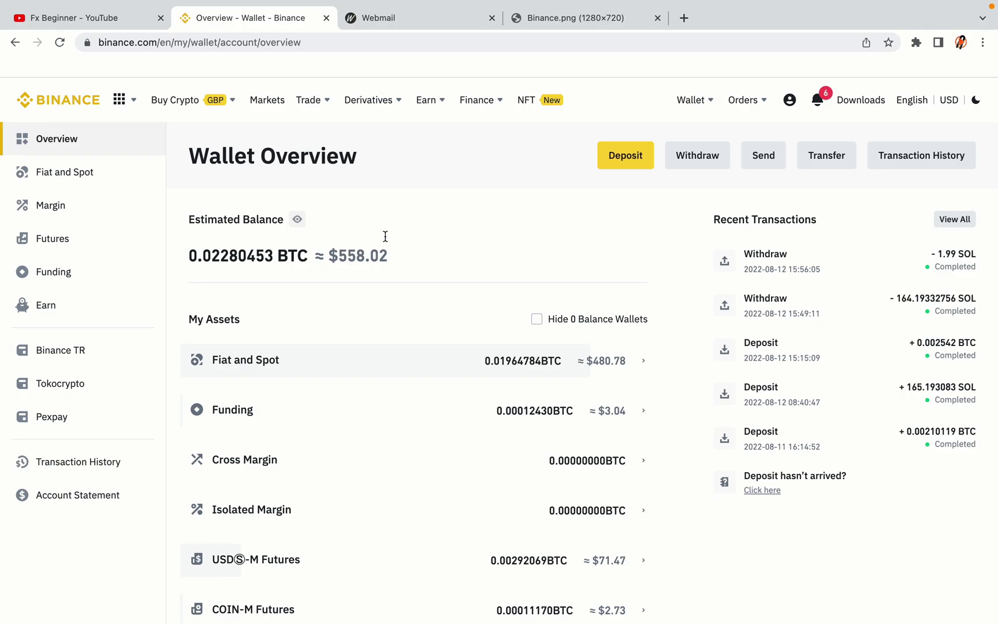
Review the assets in the wallet overview and the Buy Crypto and Trade options, and return to the Binance home page.
scroll(613, 265, "down", 3)
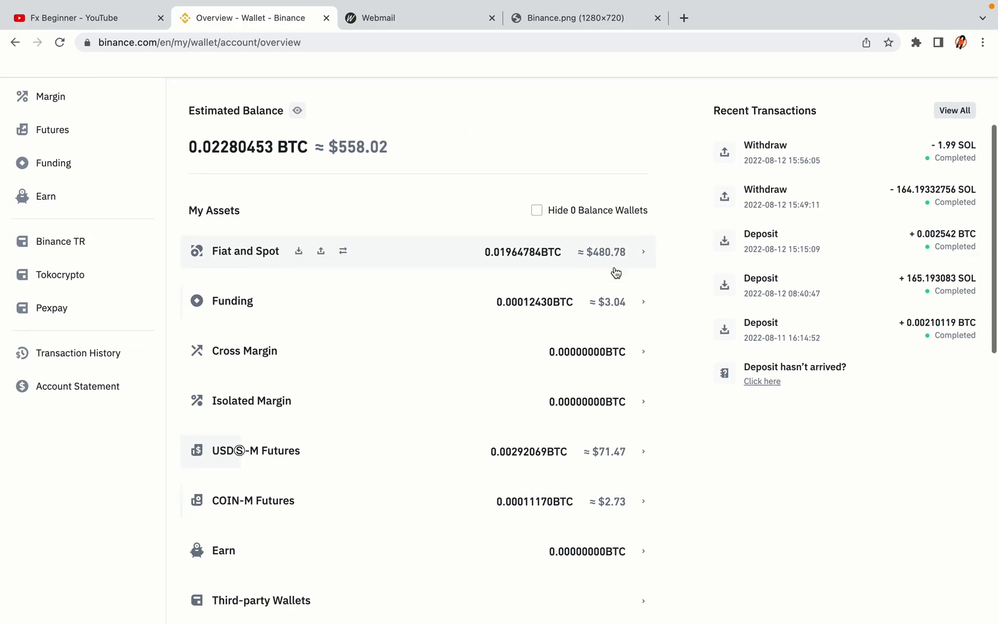
scroll(614, 266, "down", 3)
scroll(614, 266, "up", 6)
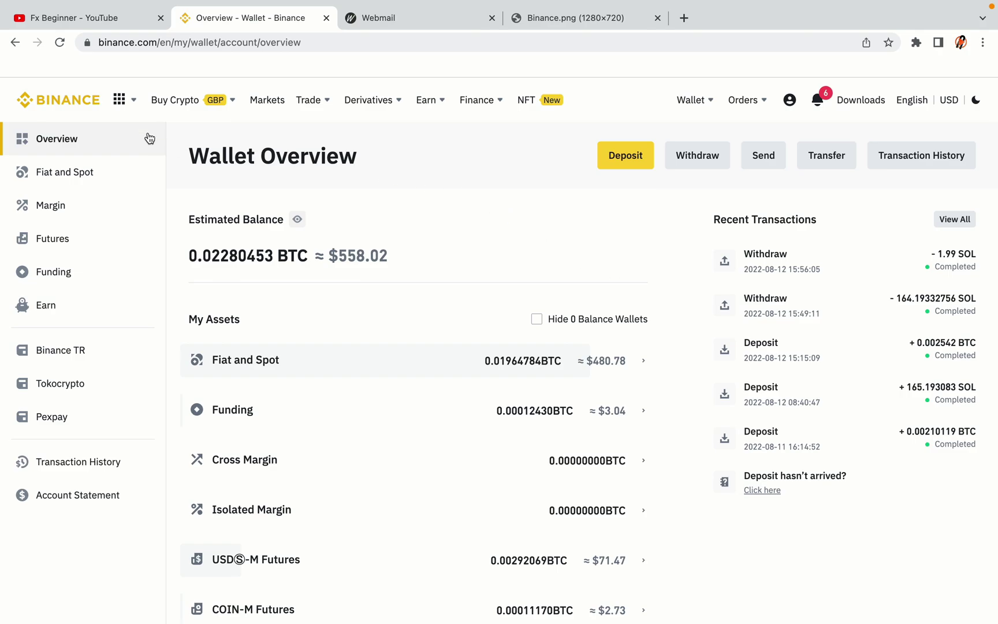
mouse_move(194, 103)
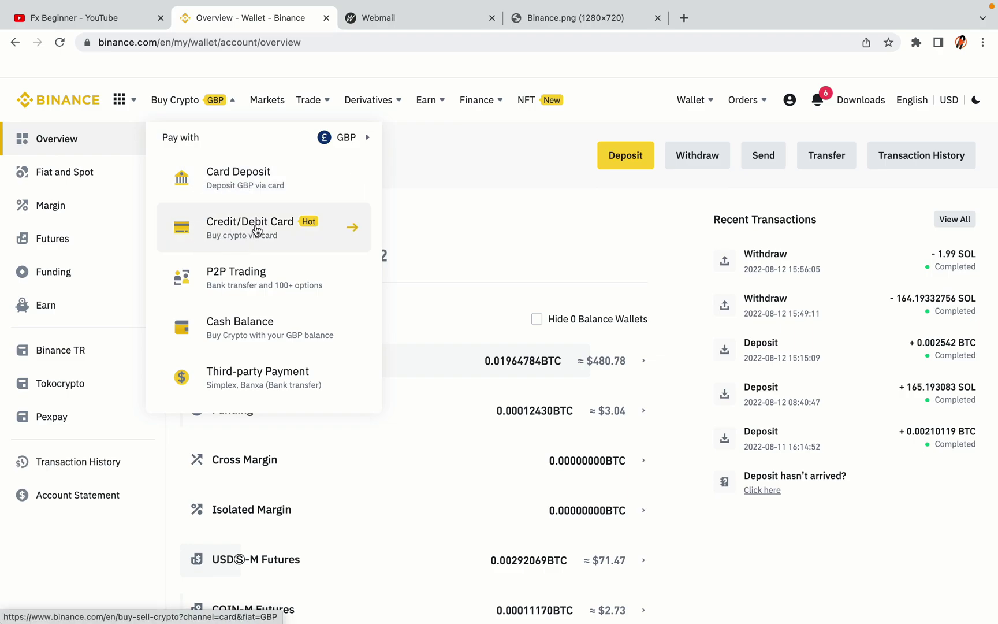
mouse_move(308, 103)
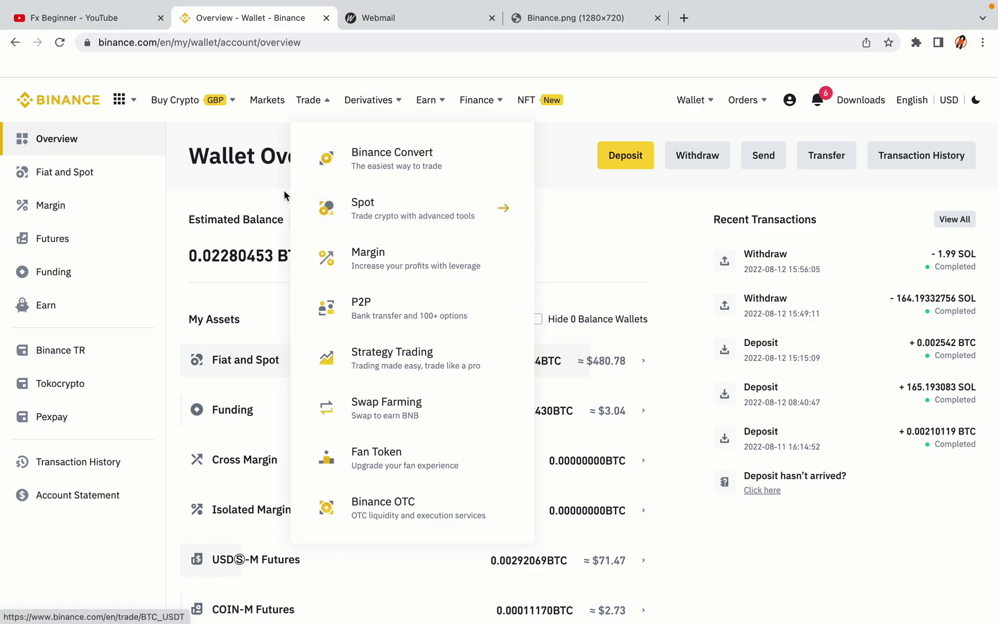
left_click(66, 95)
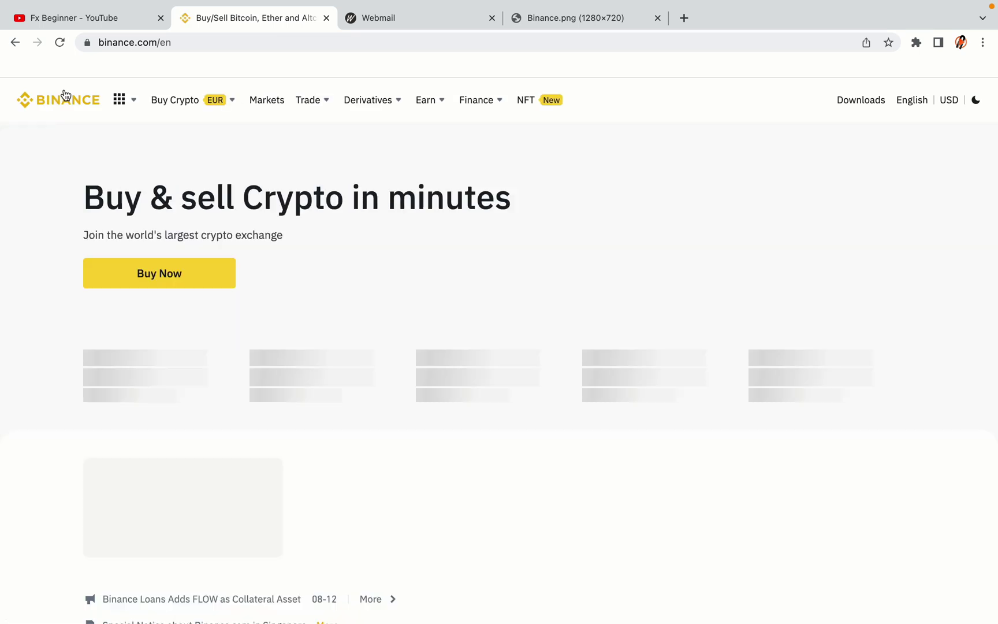